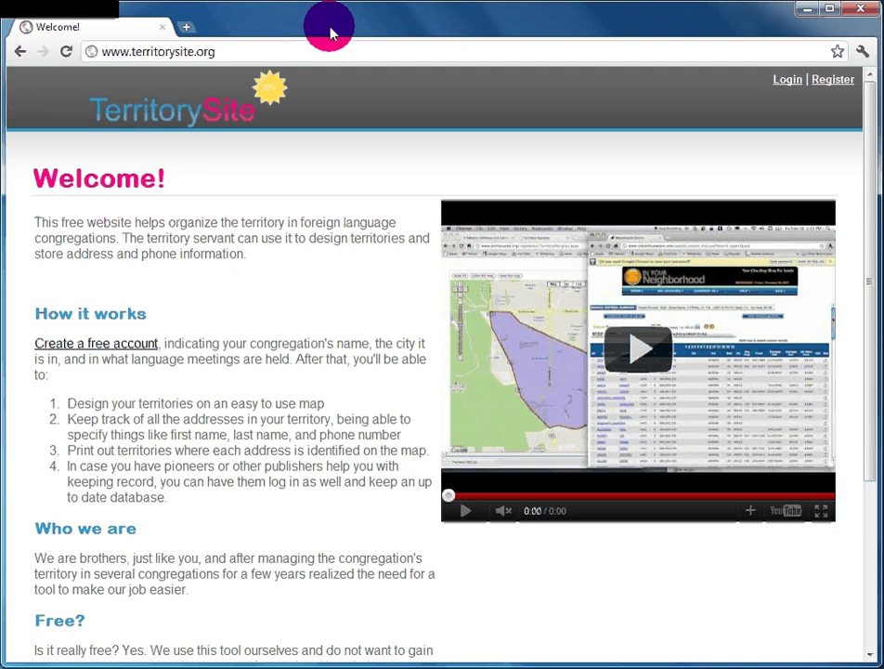
Open the Register page and scroll down the form to its terms of use.
left_click(832, 82)
left_click_drag(872, 118, 876, 232)
Tick 'I agree to the terms of use', then go to the Login page instead.
left_click(200, 236)
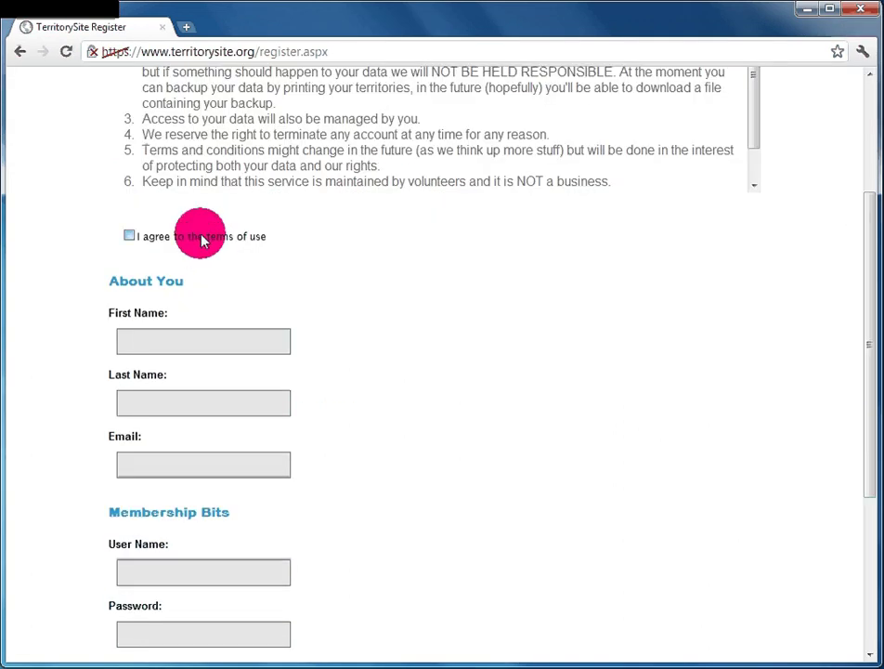
scroll(523, 266, "up", 3)
mouse_move(873, 183)
left_mouse_down()
mouse_move(868, 469)
mouse_move(864, 203)
left_mouse_up()
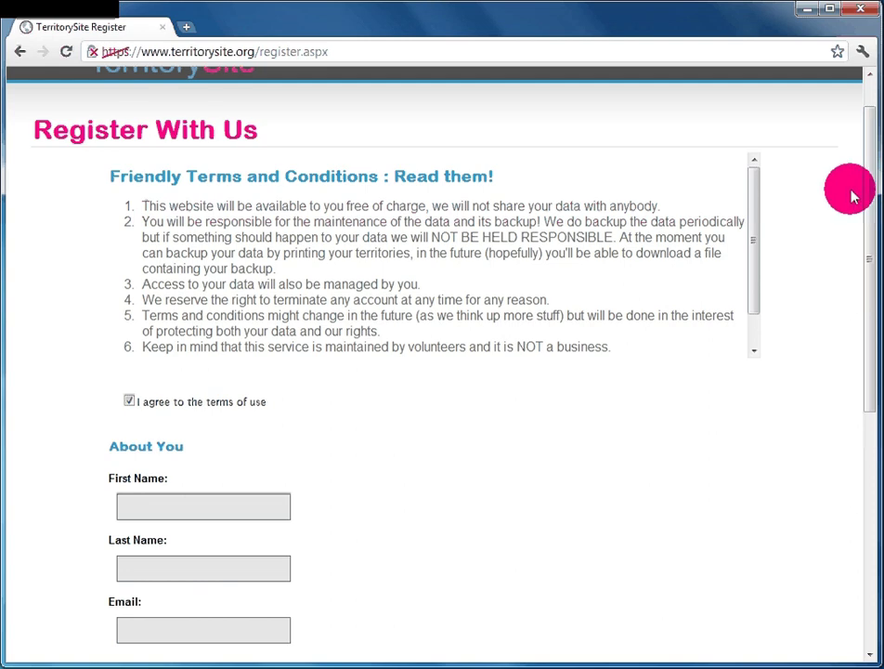
scroll(873, 153, "up", 1)
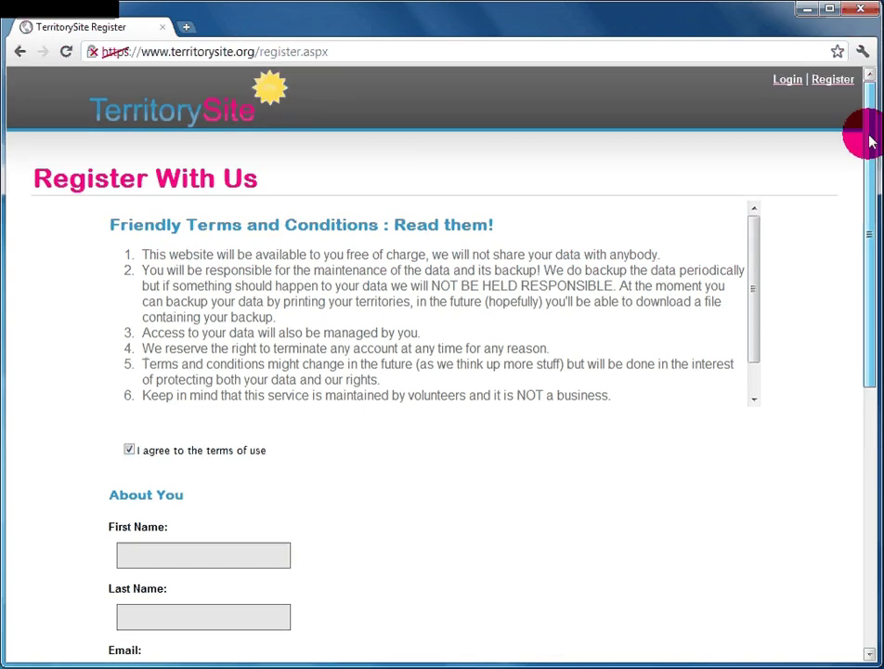
left_click(799, 82)
Log in with the account's user name and password to reach the territory list.
left_click(434, 259)
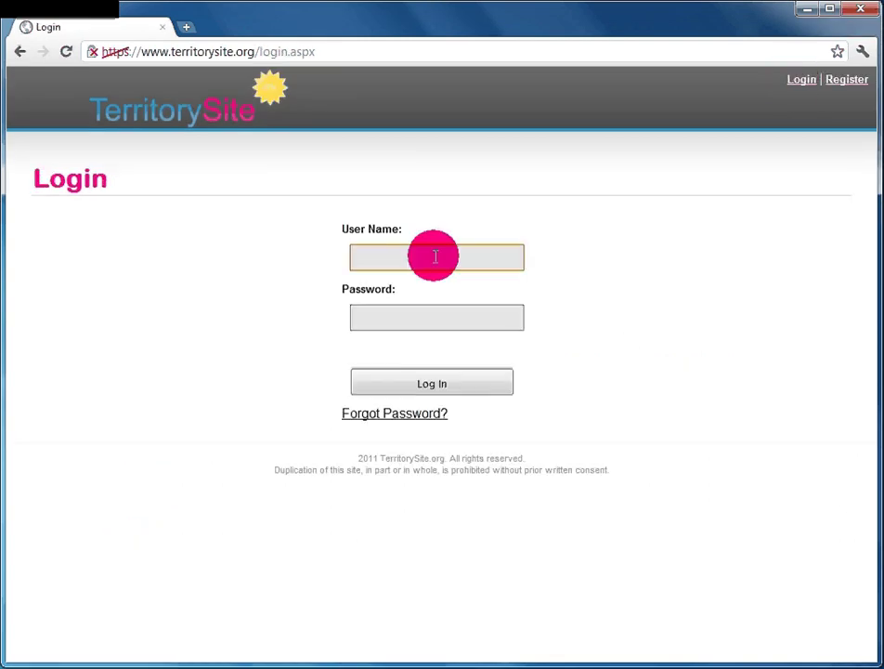
type("Mapsonly")
left_click(418, 316)
type("********")
left_click(416, 380)
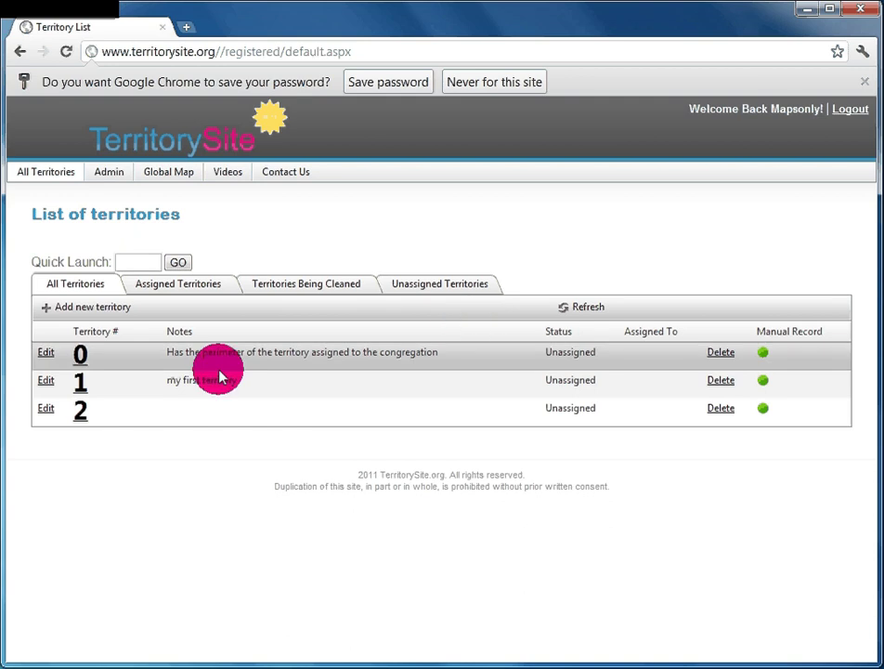
Load the territory list's copied URL in a new tab and open territory 0 there.
right_click(83, 365)
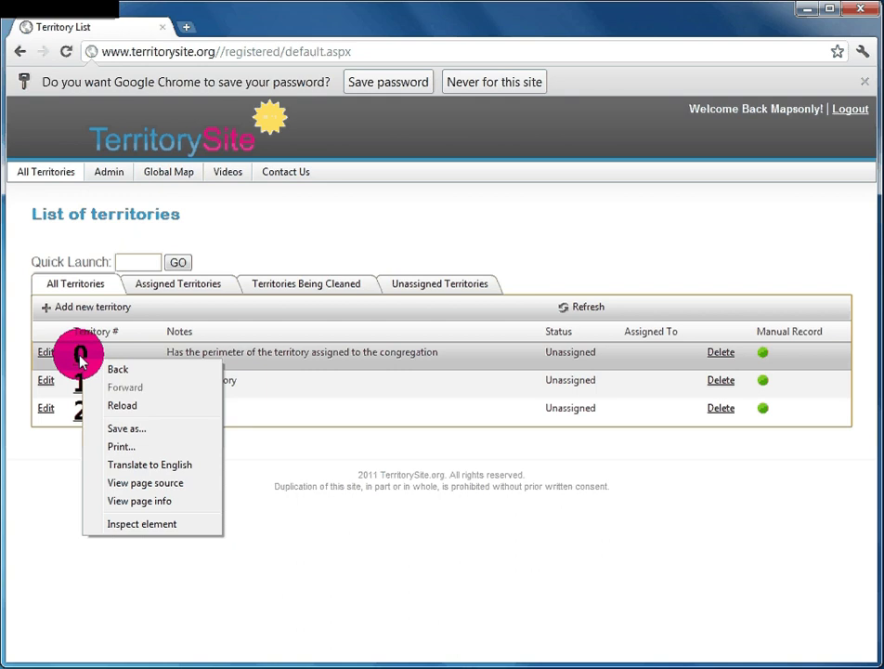
left_click(375, 44)
left_click(375, 47)
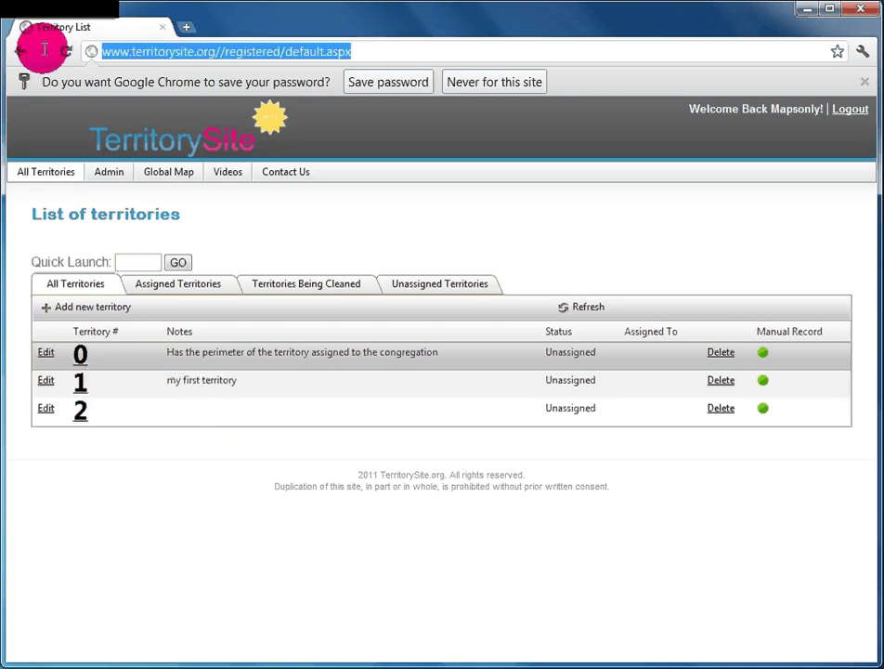
key("ctrl+c")
left_click(184, 28)
key("ctrl+v")
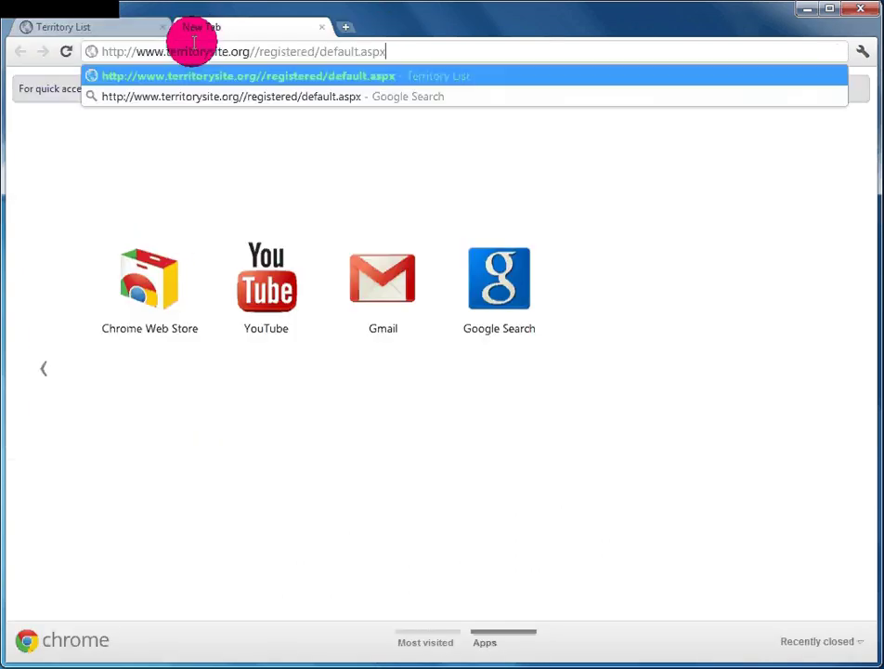
key("Return")
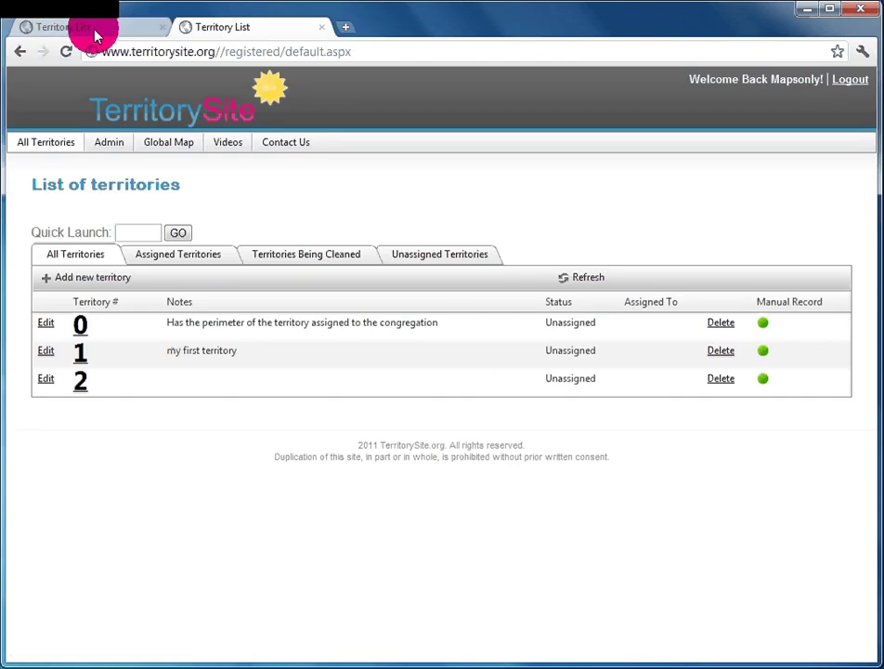
left_click(82, 328)
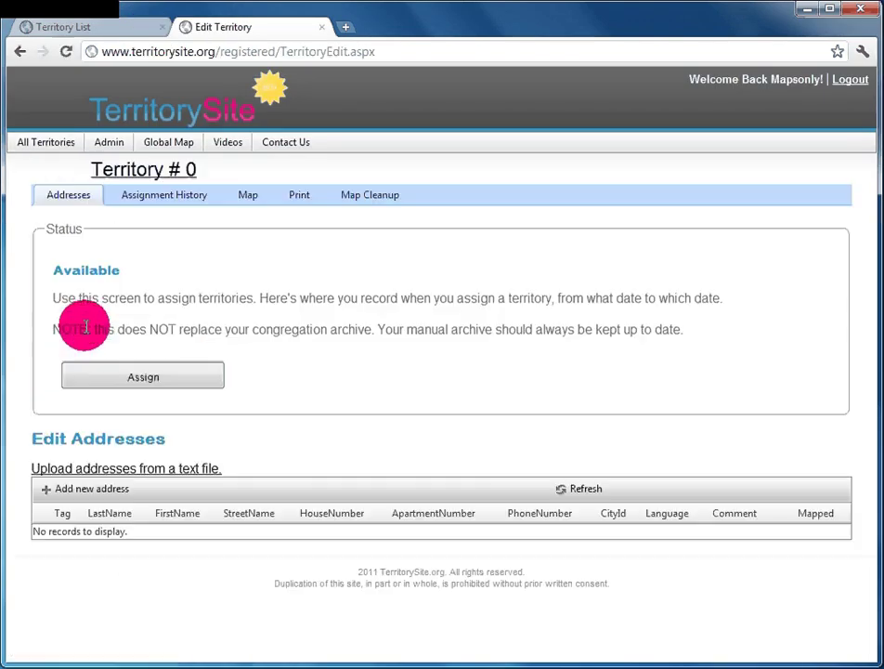
View territory 0's Map tab with its rectangular border over Capitol Hill.
left_click(249, 200)
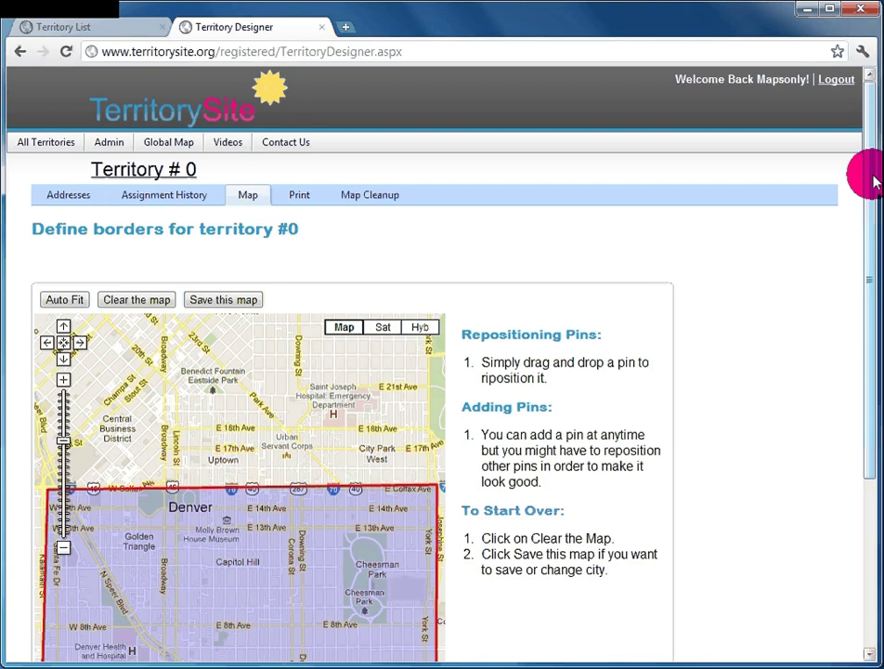
left_click_drag(873, 182, 873, 270)
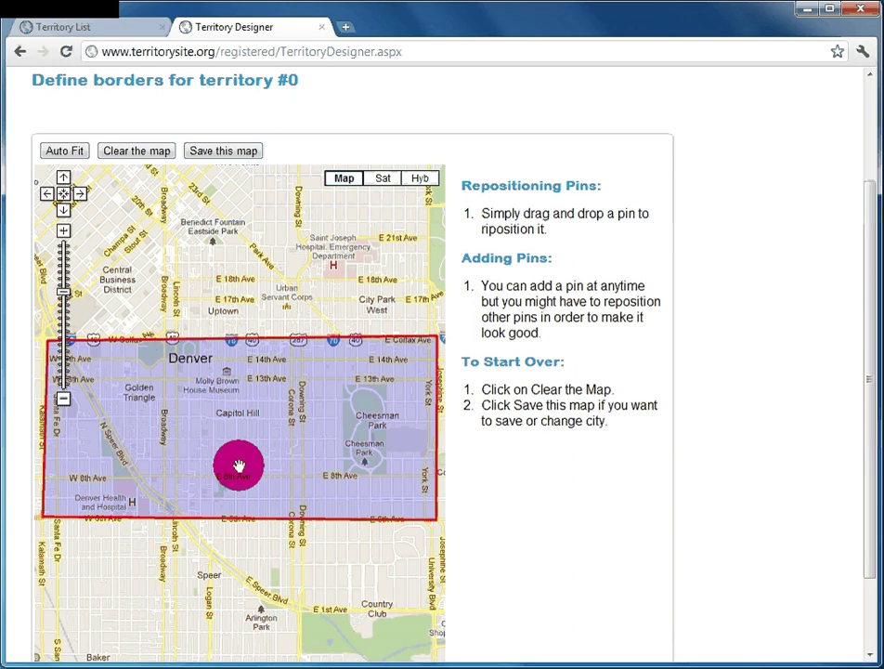
double_click(310, 92)
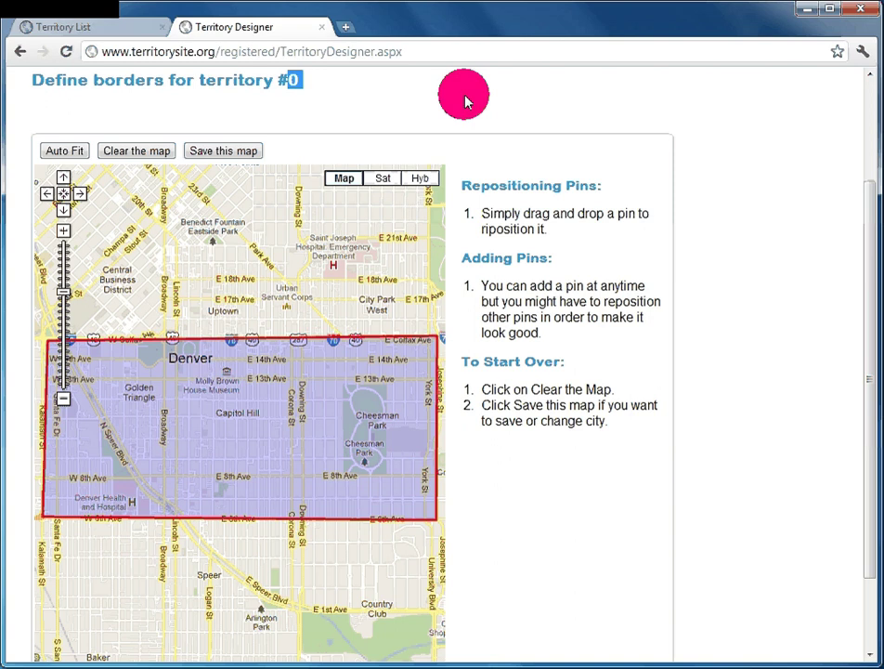
scroll(612, 174, "up", 3)
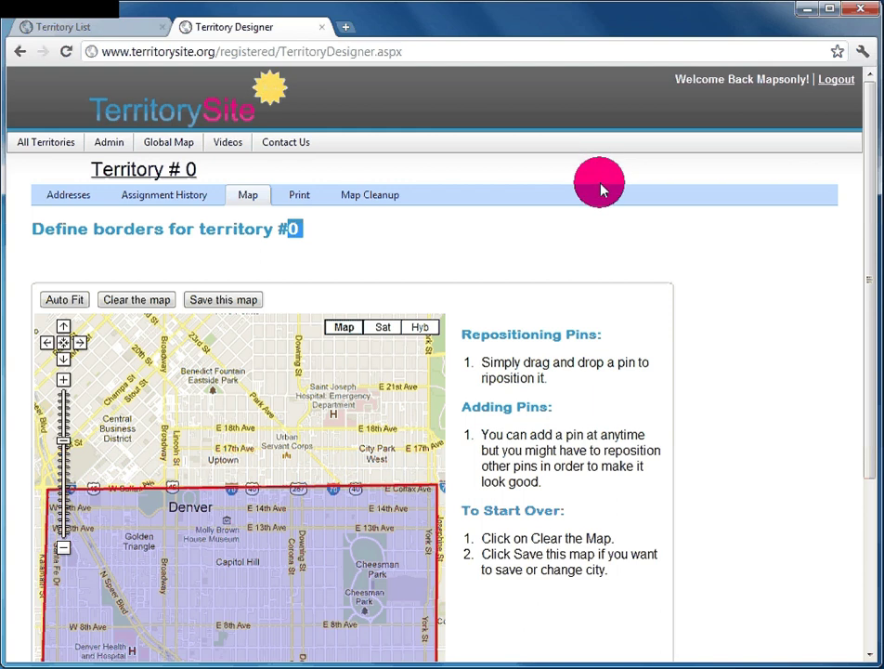
Show Territory 0's perimeter on the Global Map, pan the map, then return to the territory list.
left_click(170, 149)
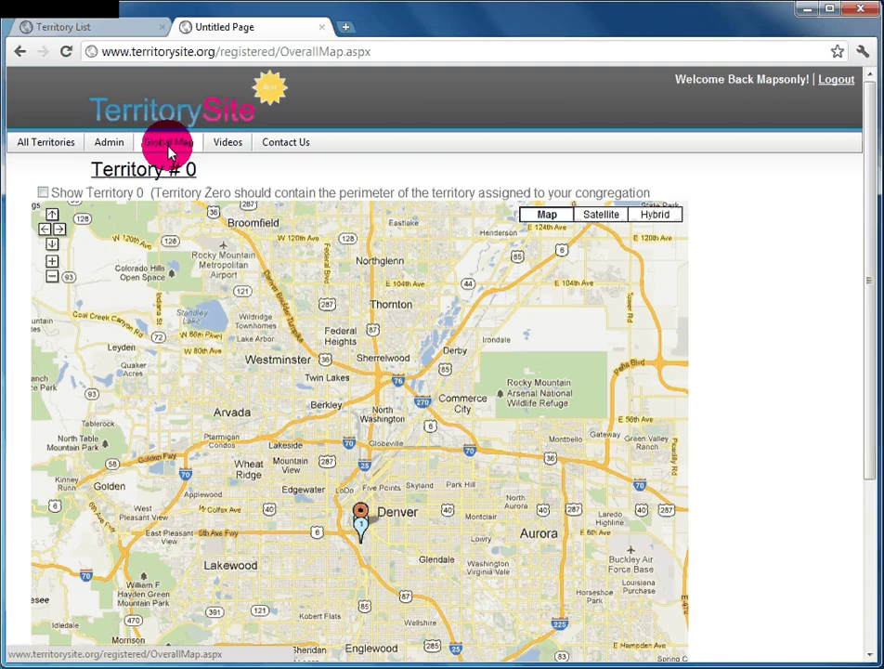
left_click(43, 192)
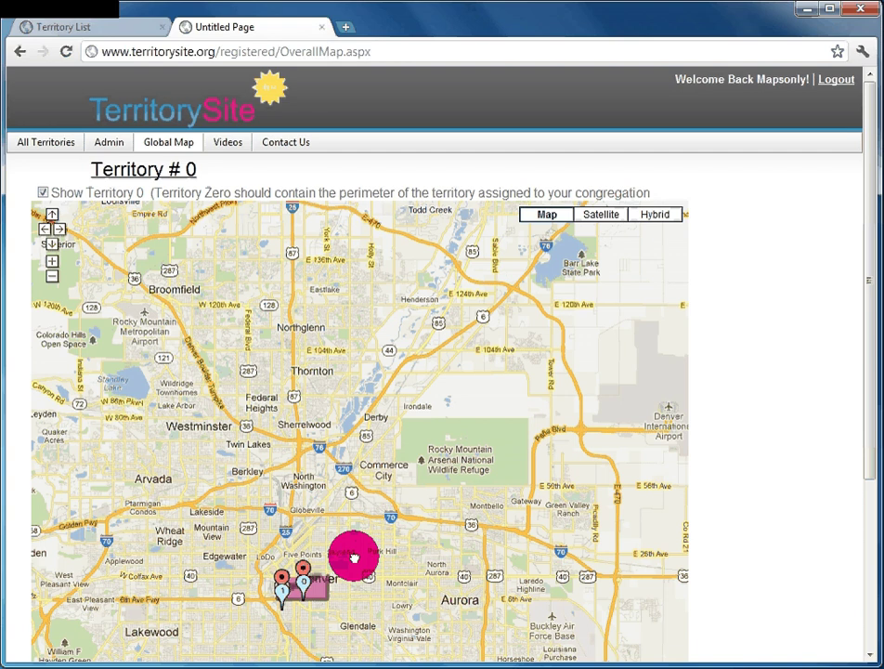
left_click_drag(353, 557, 396, 418)
left_click(115, 85)
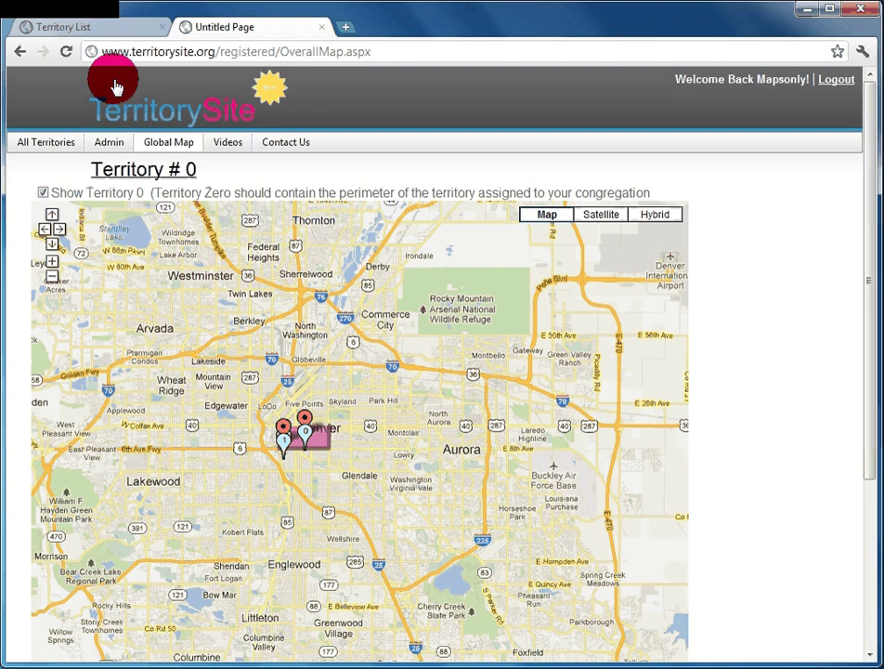
left_click(75, 26)
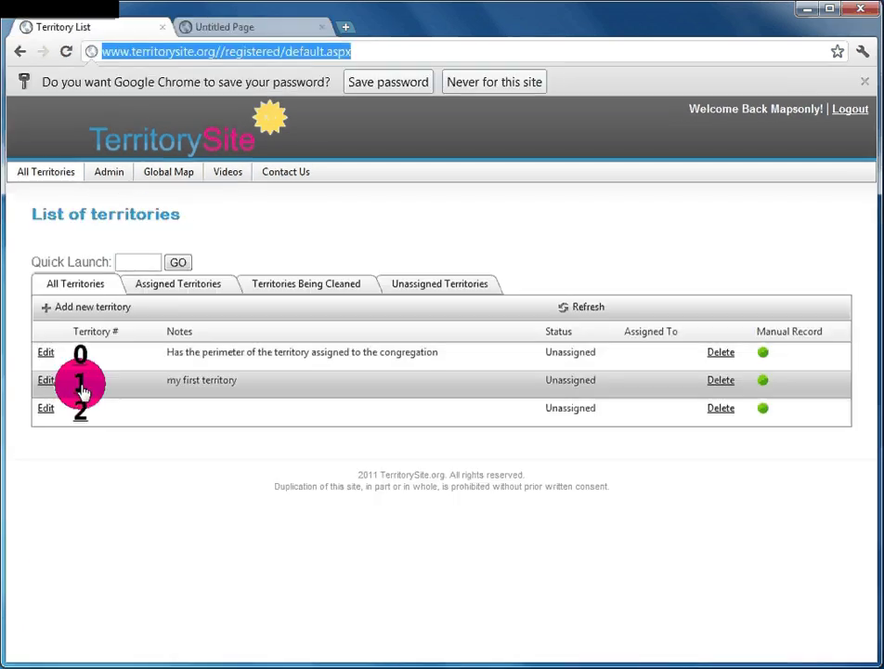
View territory 1's border map around W 7th Ave, then return to the Untitled Page tab.
left_click(79, 388)
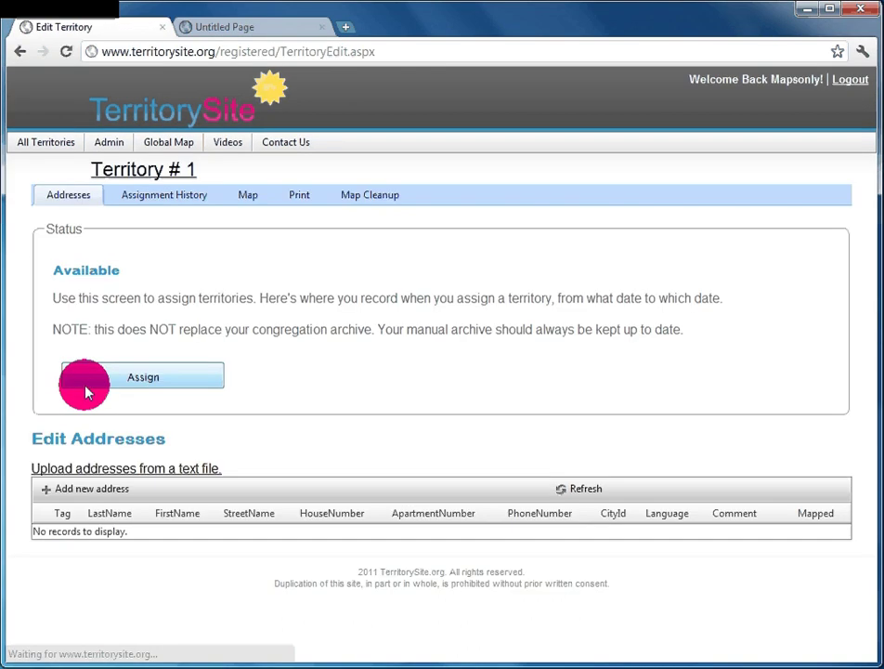
left_click(255, 196)
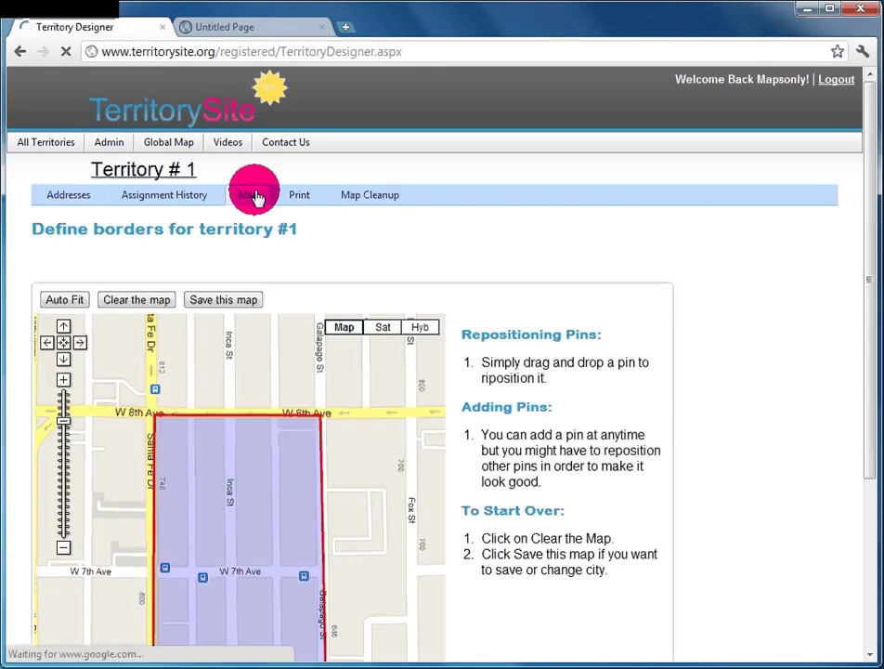
left_click_drag(865, 139, 871, 225)
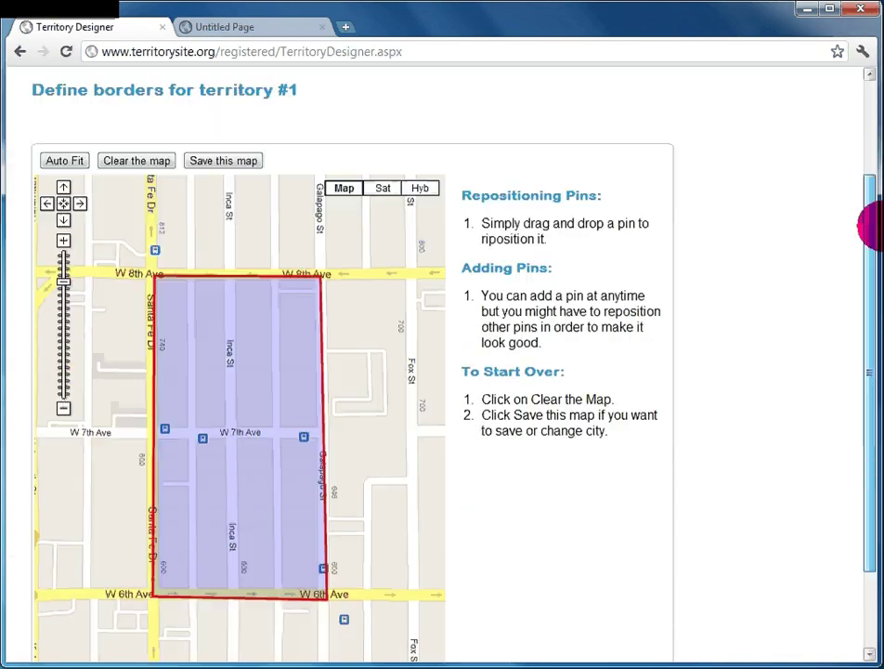
left_click(240, 34)
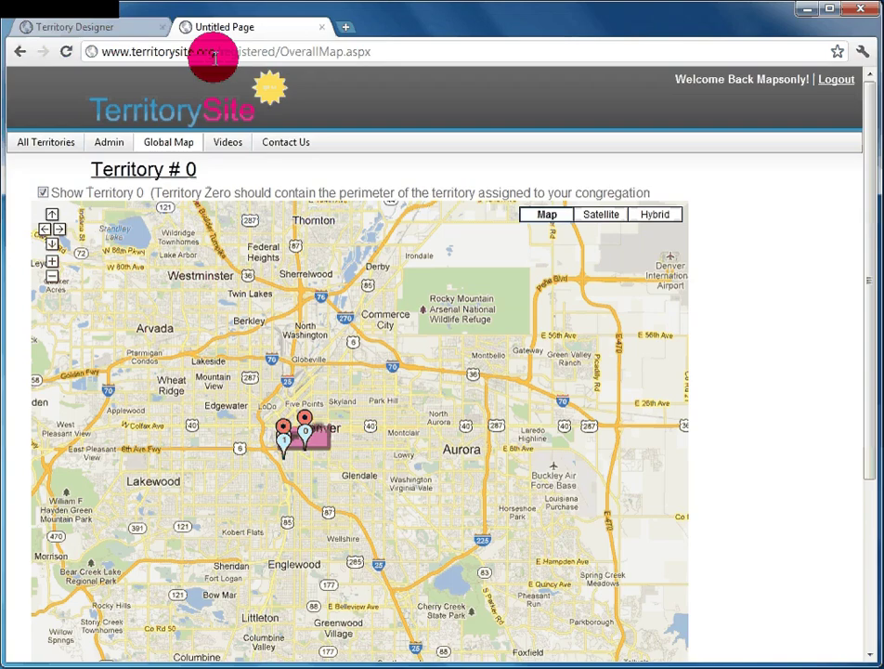
left_click(52, 261)
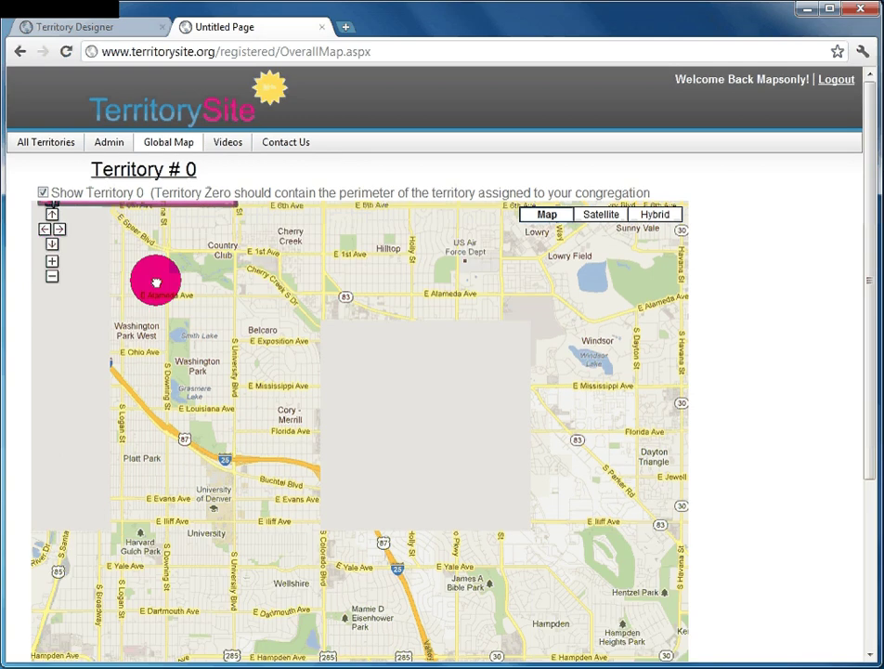
left_click(52, 275)
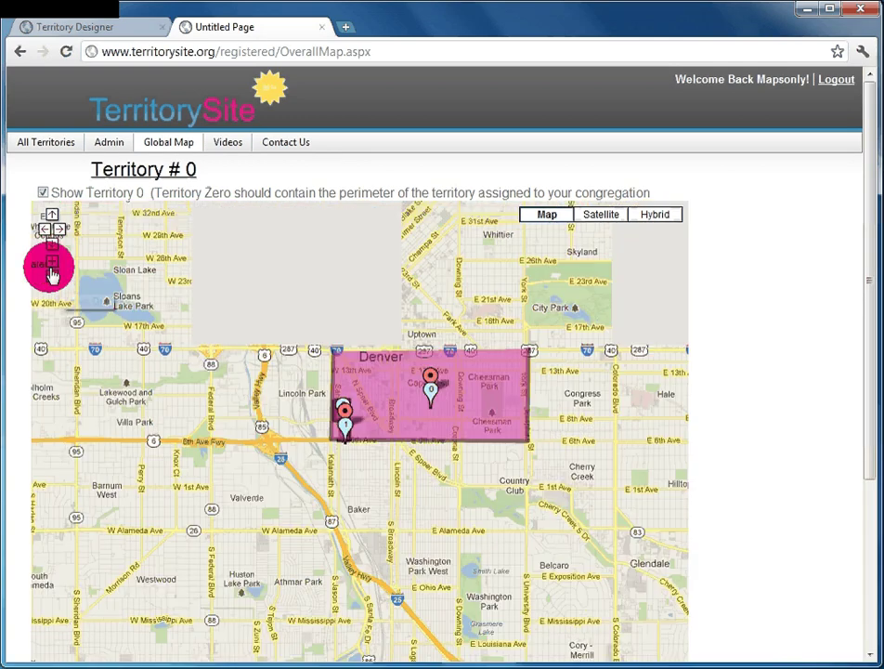
left_click(52, 261)
double_click(179, 272)
left_click_drag(179, 272, 388, 527)
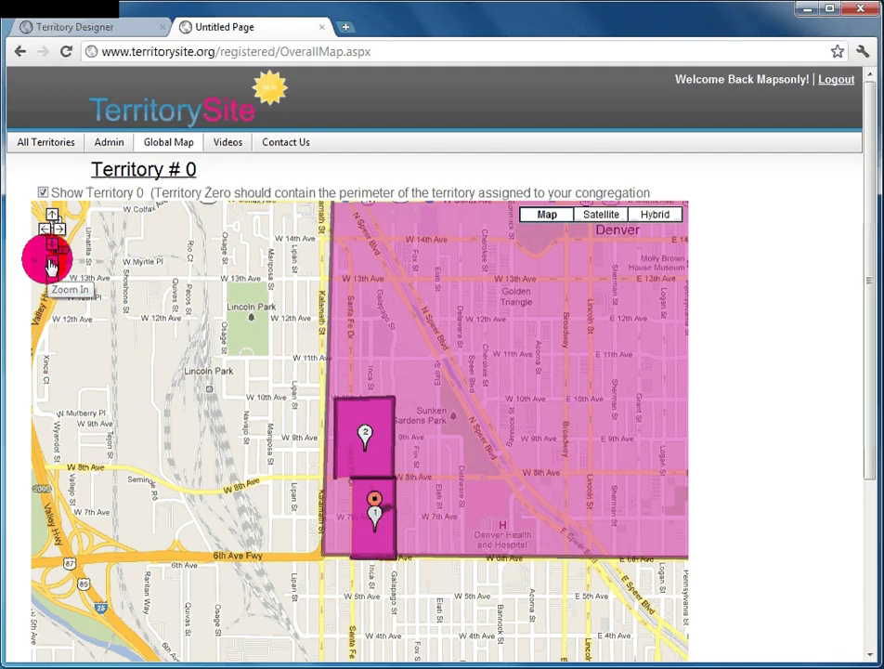
mouse_move(235, 328)
left_mouse_down()
mouse_move(212, 371)
mouse_move(62, 346)
left_mouse_up()
left_click(548, 402)
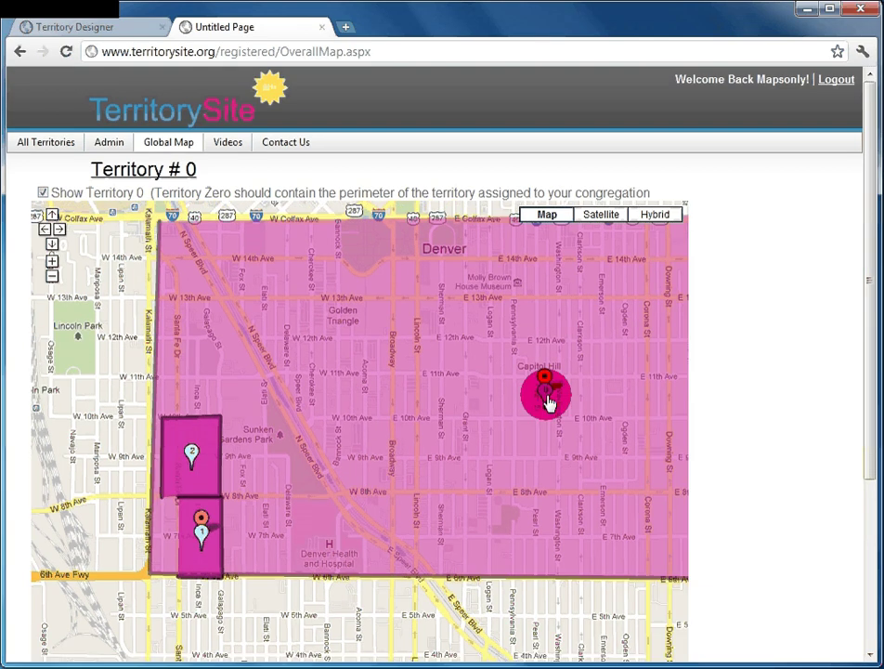
left_click(202, 535)
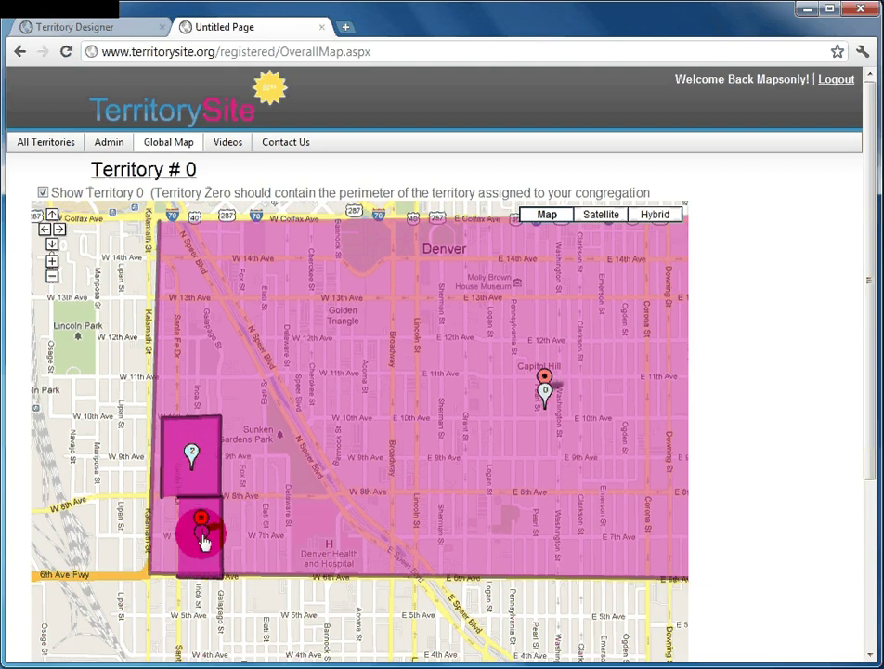
left_click(192, 455)
left_click(202, 522)
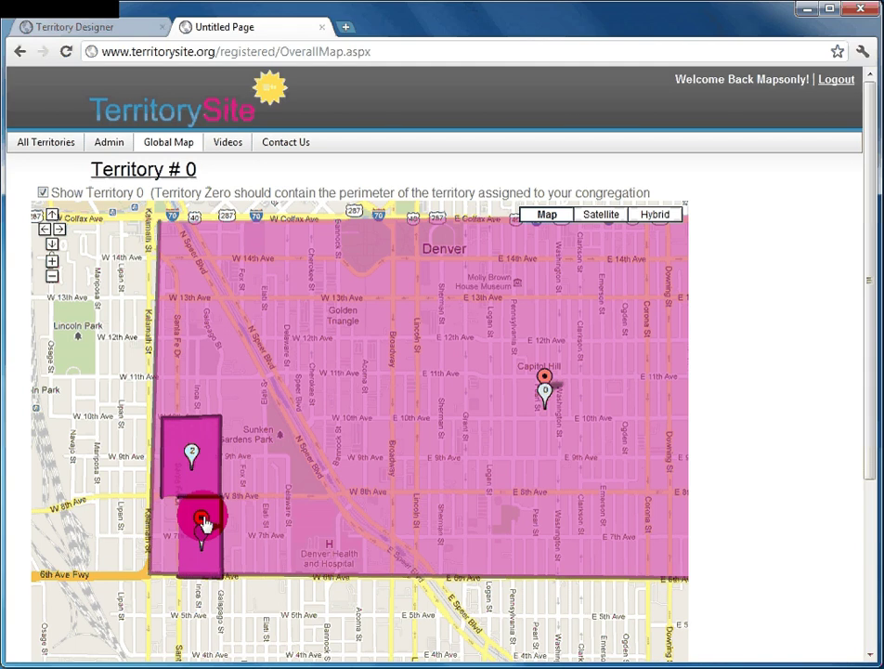
left_click(191, 493)
left_click(194, 453)
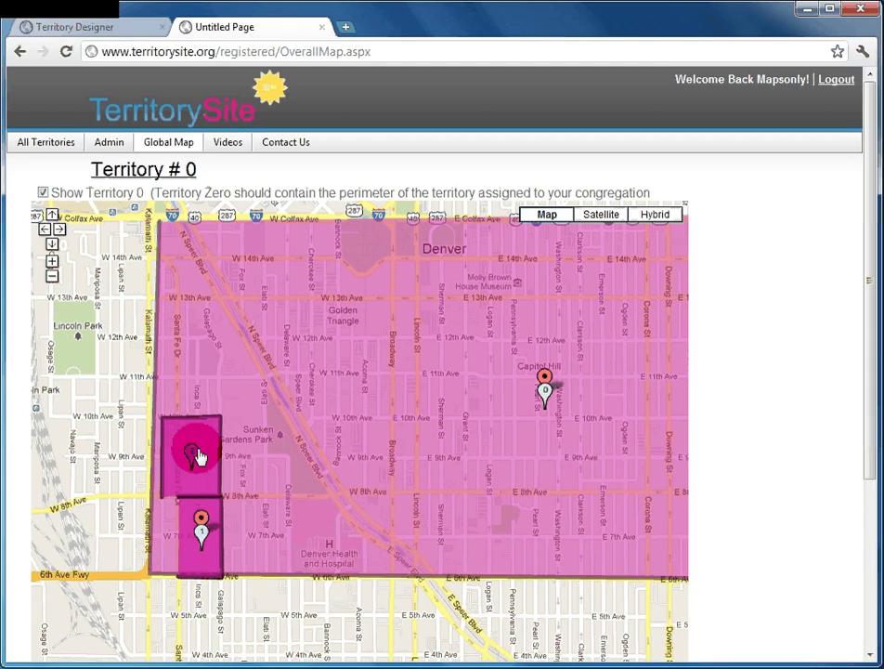
left_click(195, 453)
left_click(554, 405)
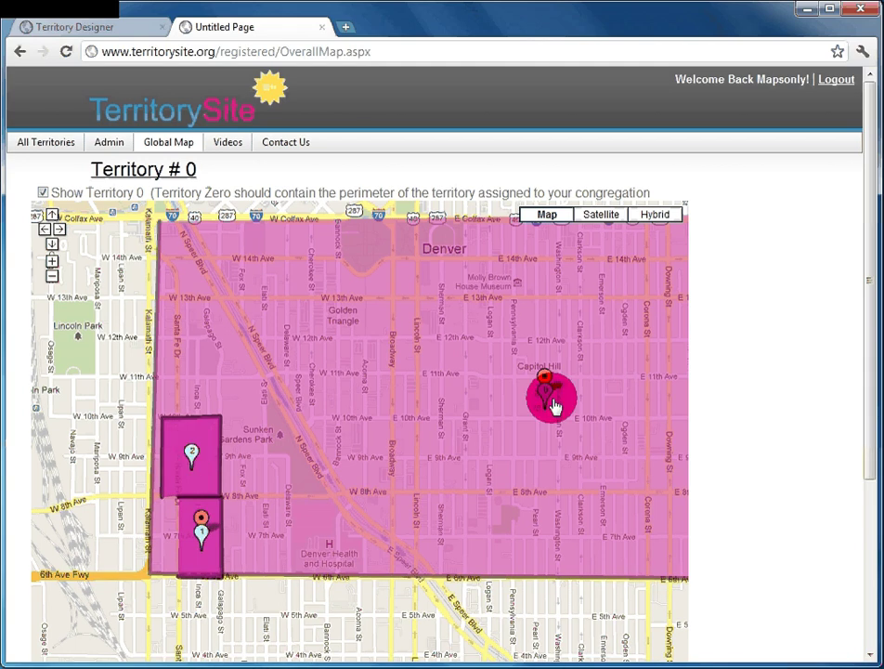
left_click(544, 398)
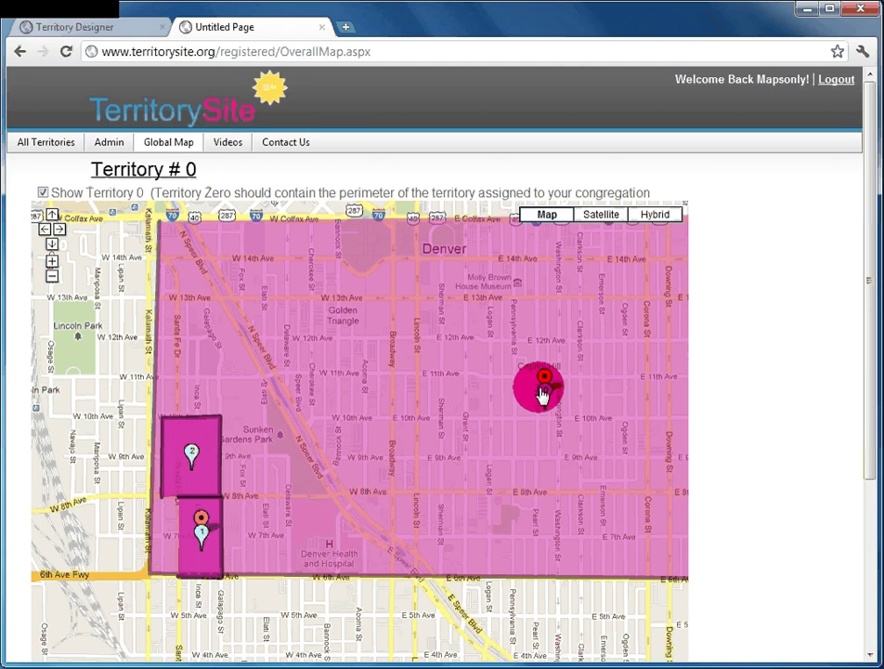
From All Territories, insert a new territory number 3 and open it.
left_click(55, 146)
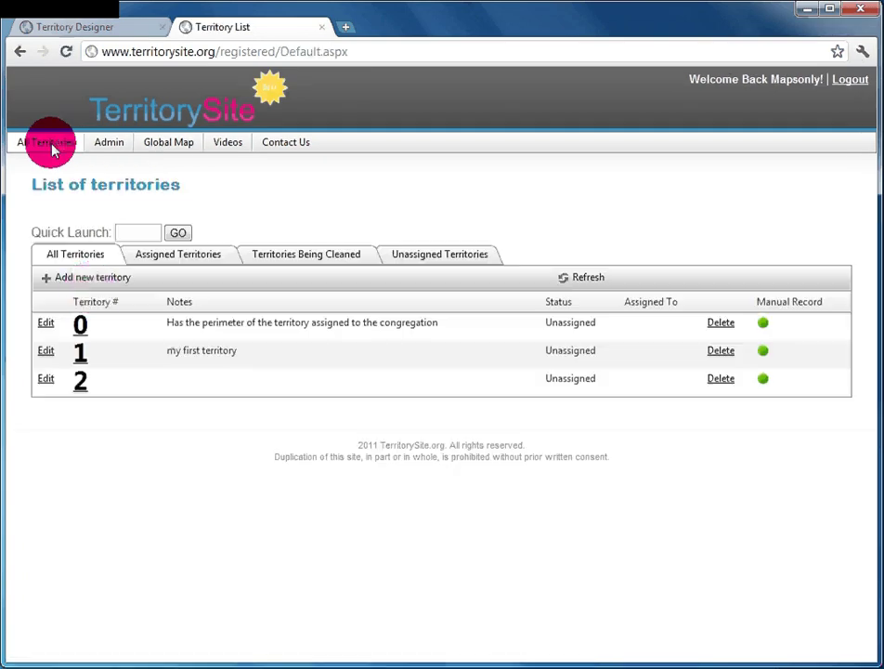
left_click(97, 281)
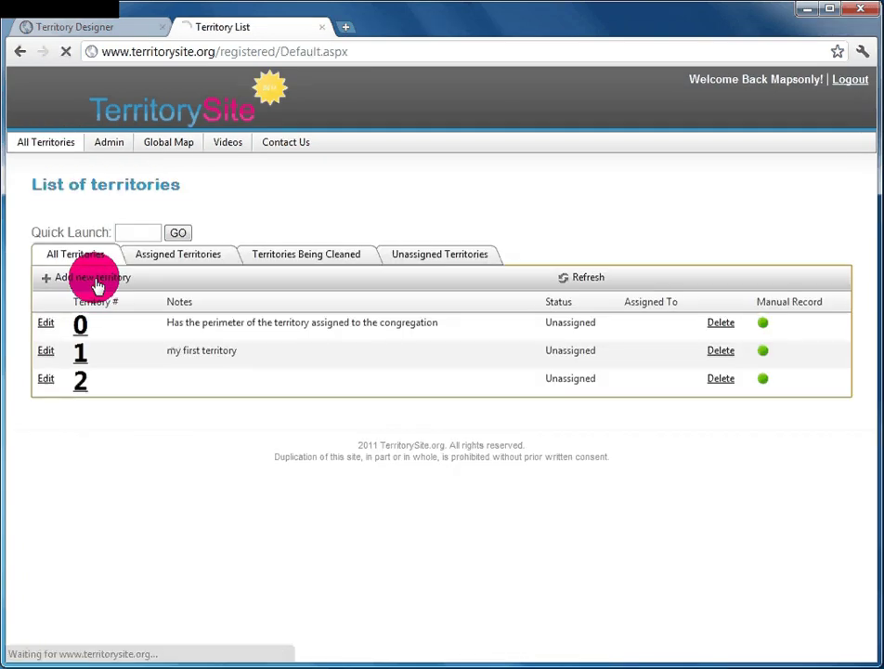
left_click(91, 336)
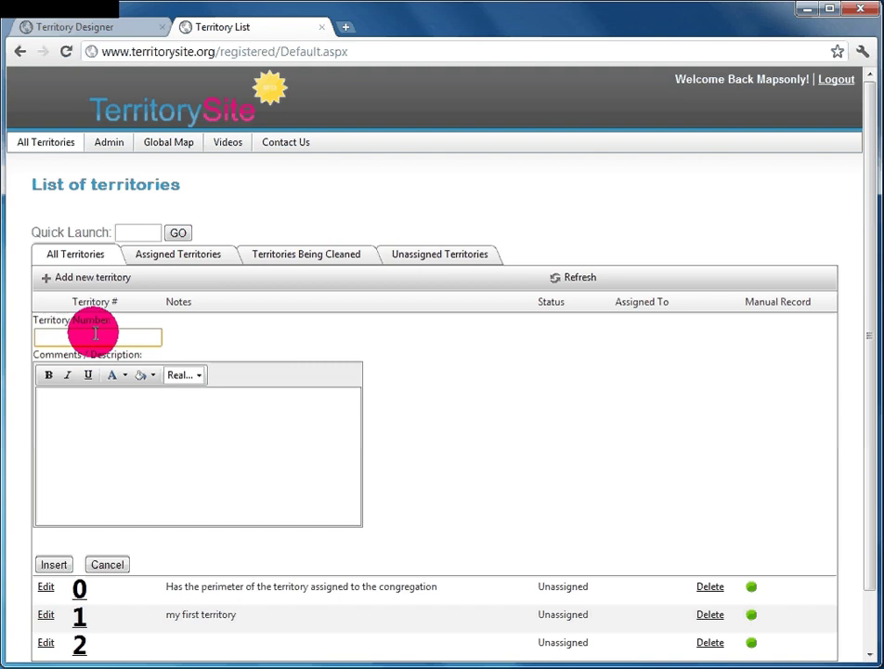
type("3")
left_click(54, 565)
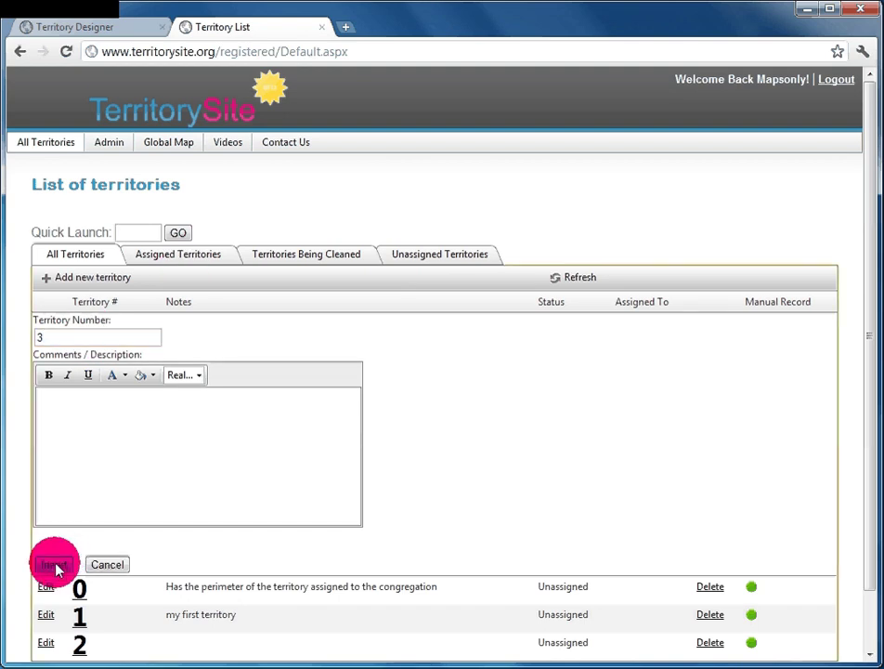
left_click(77, 411)
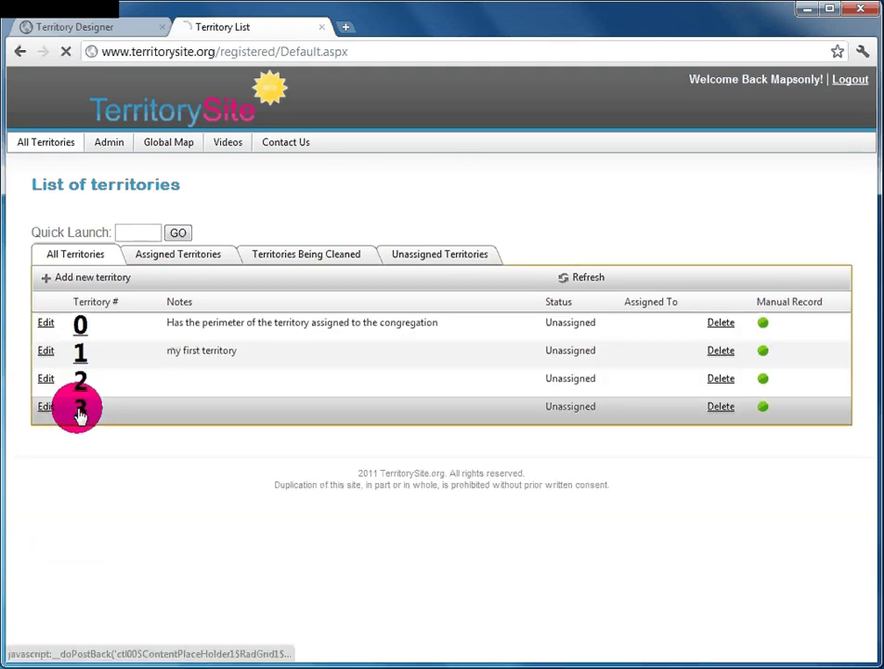
On territory 3's Map tab, replace DENVER, CO with '6th and kalamath denver' as the starting location.
left_click(253, 200)
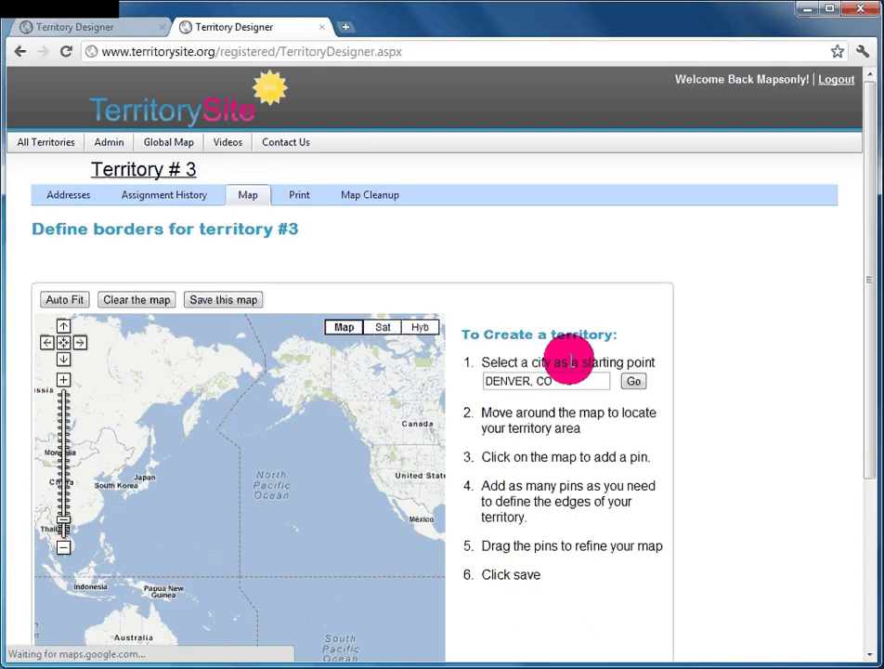
left_click(487, 381)
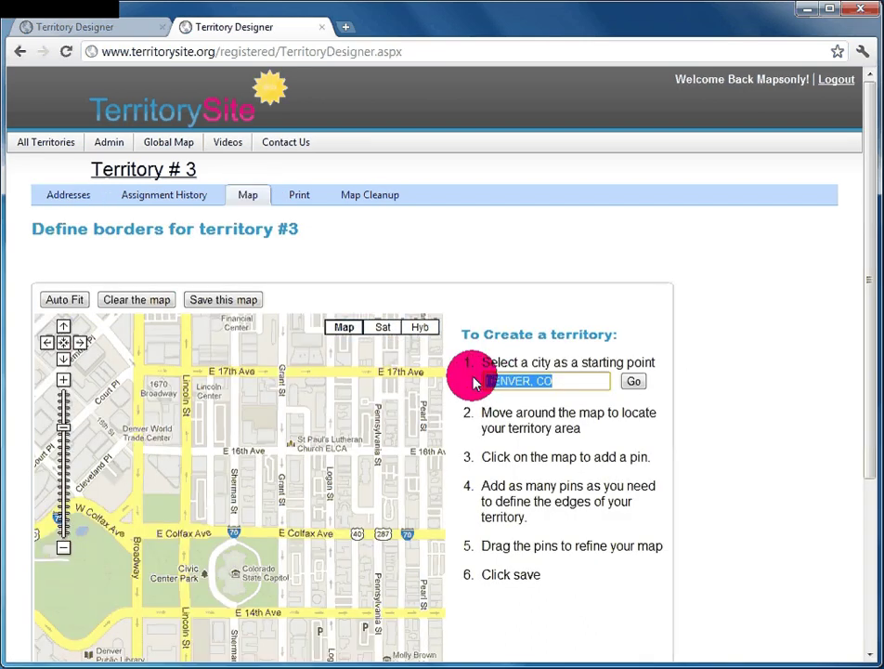
left_click(57, 554)
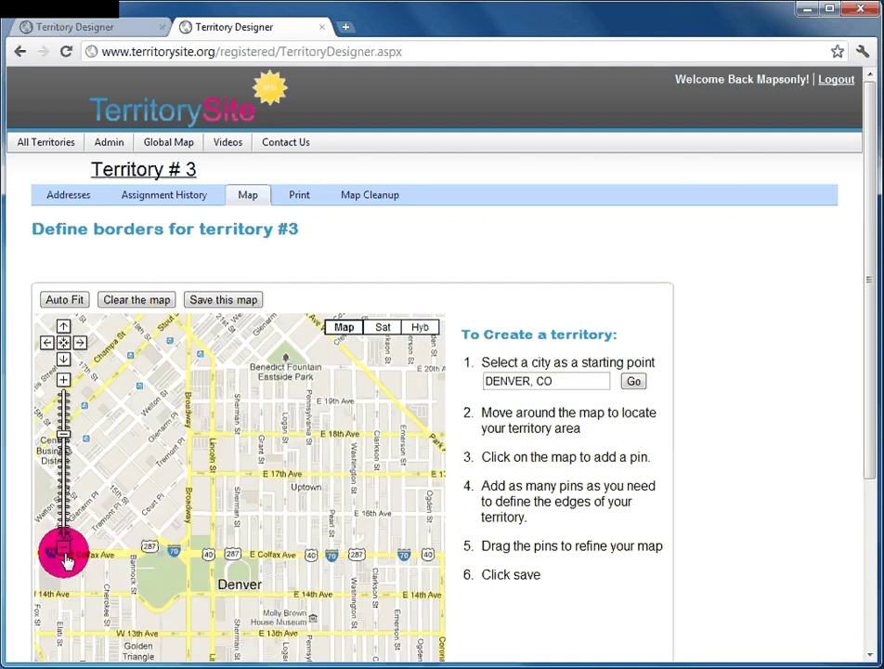
left_click(63, 553)
left_click(629, 381)
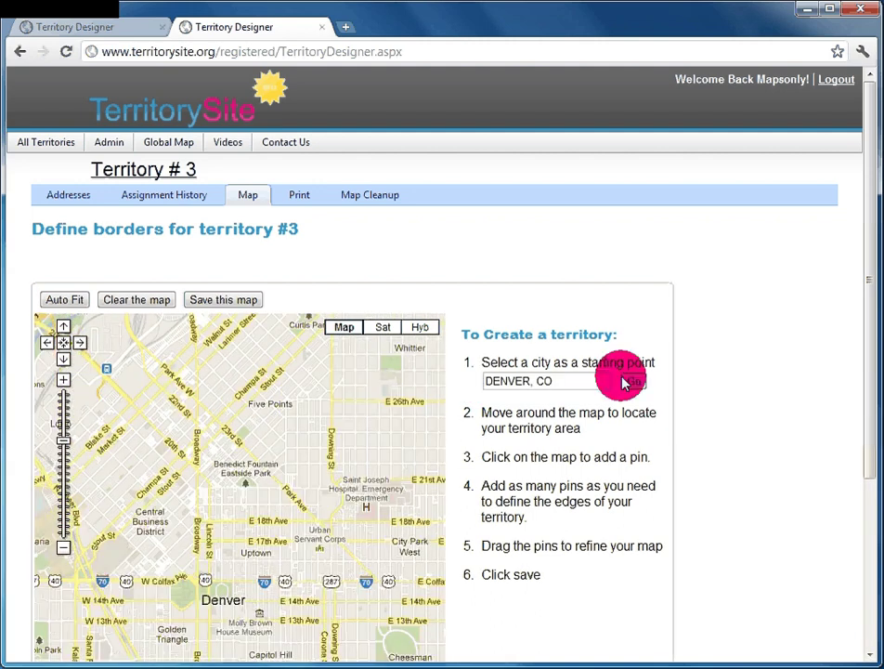
type("6t")
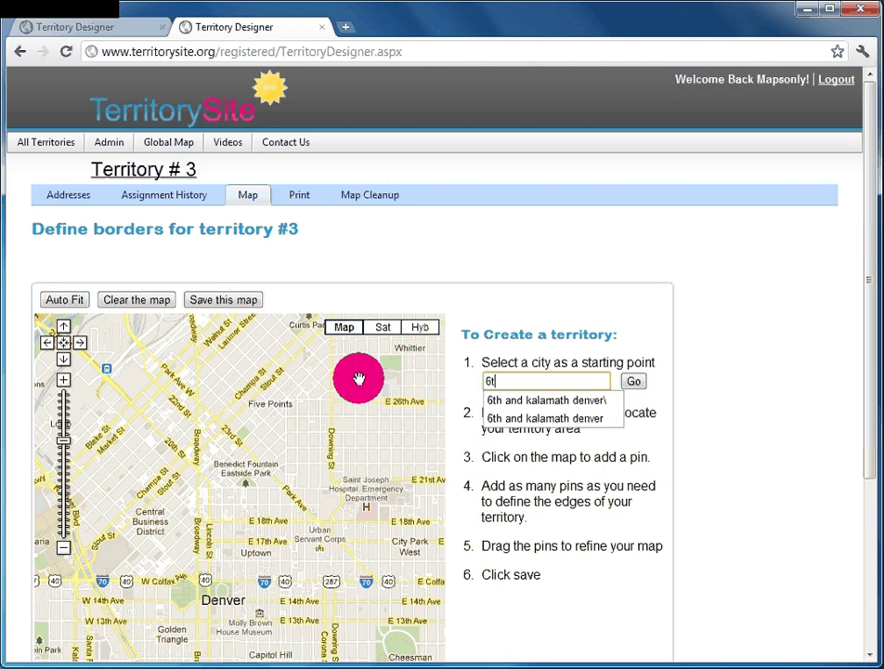
key("Down")
key("Down")
key("Return")
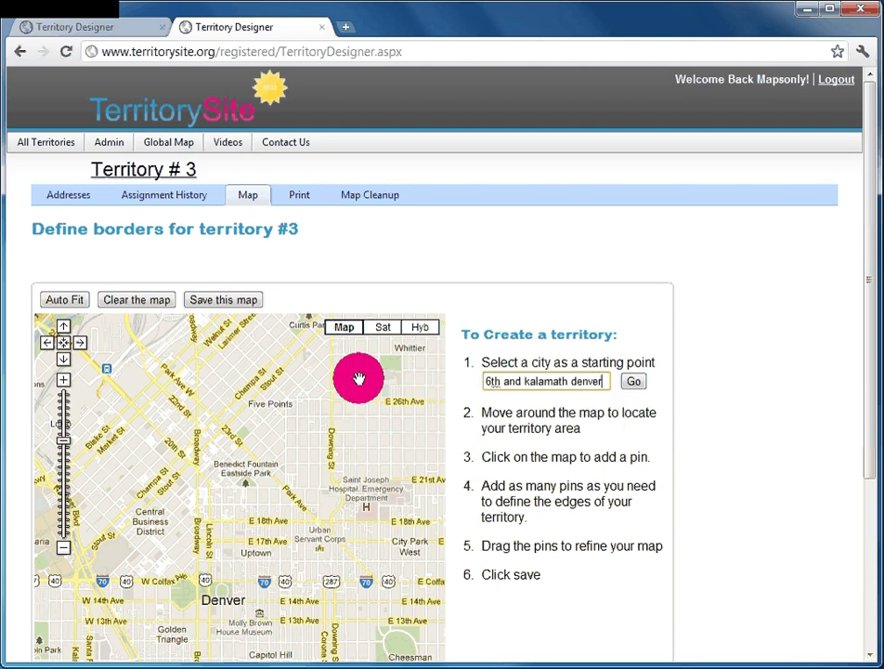
Jump the map to 6th and Kalamath and pan to frame the W 6th–W 8th Ave blocks.
left_click(637, 381)
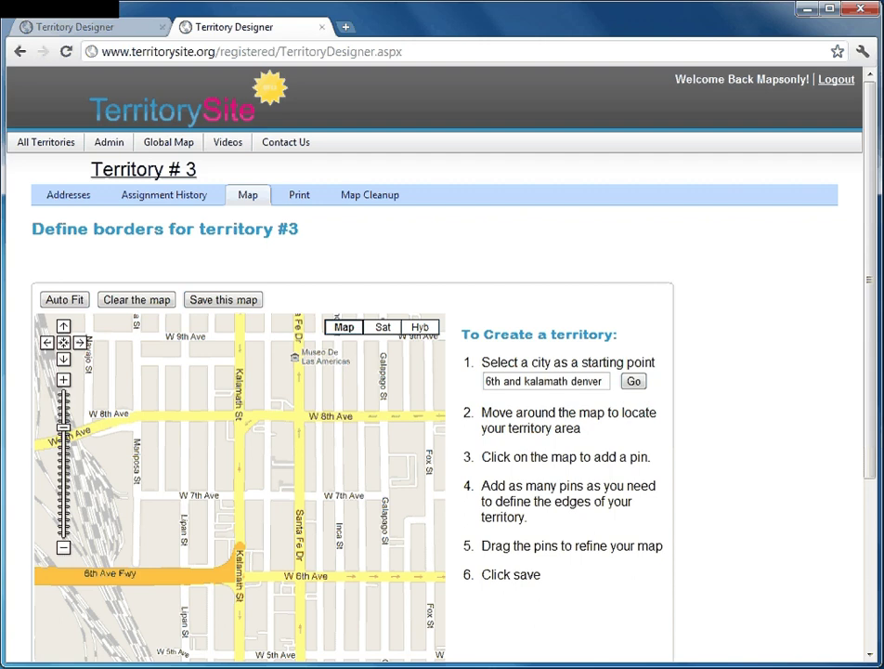
left_click_drag(863, 336, 667, 452)
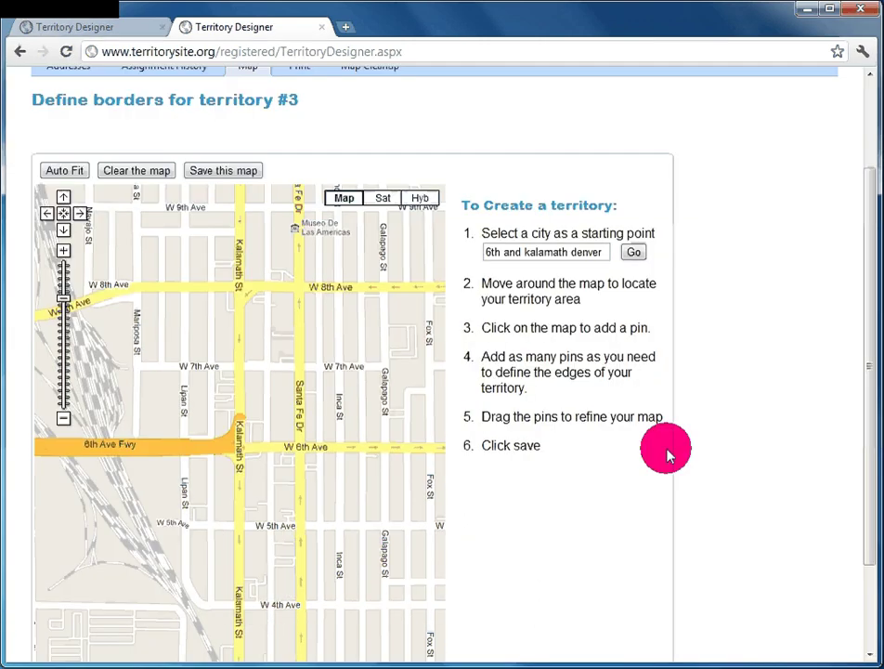
left_click_drag(229, 382, 181, 403)
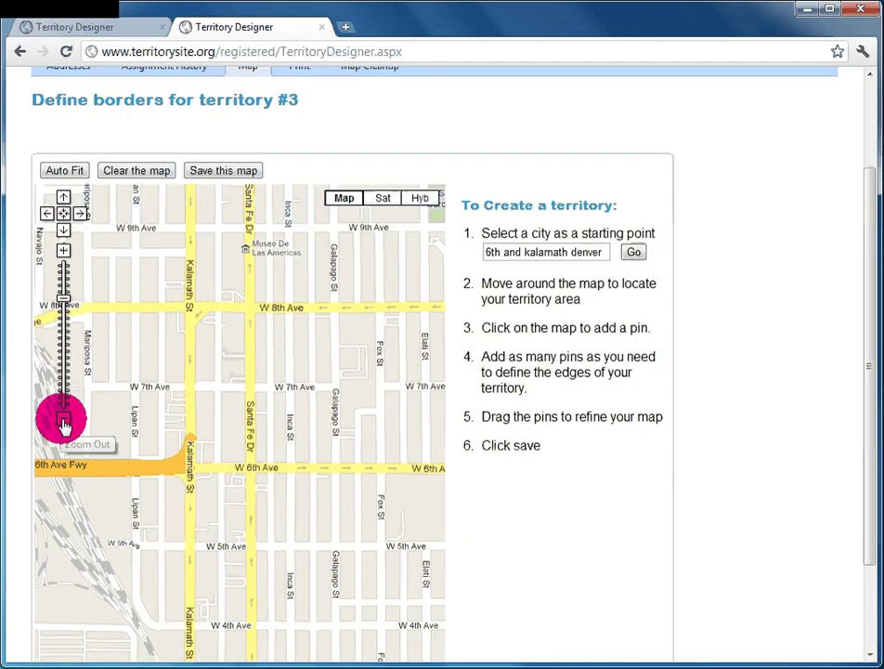
left_click_drag(308, 310, 172, 290)
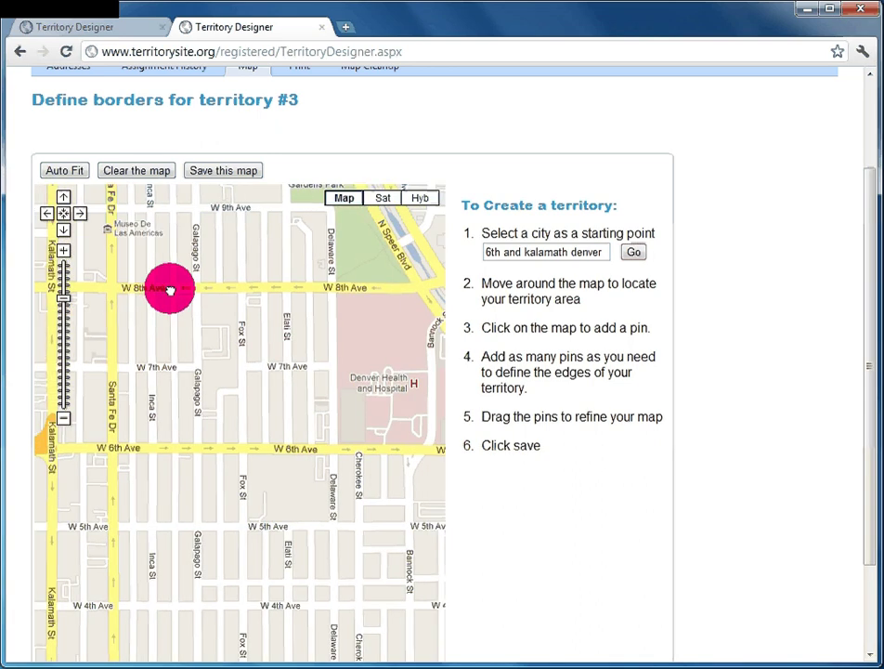
mouse_move(283, 470)
left_mouse_down()
mouse_move(291, 471)
mouse_move(285, 476)
left_mouse_up()
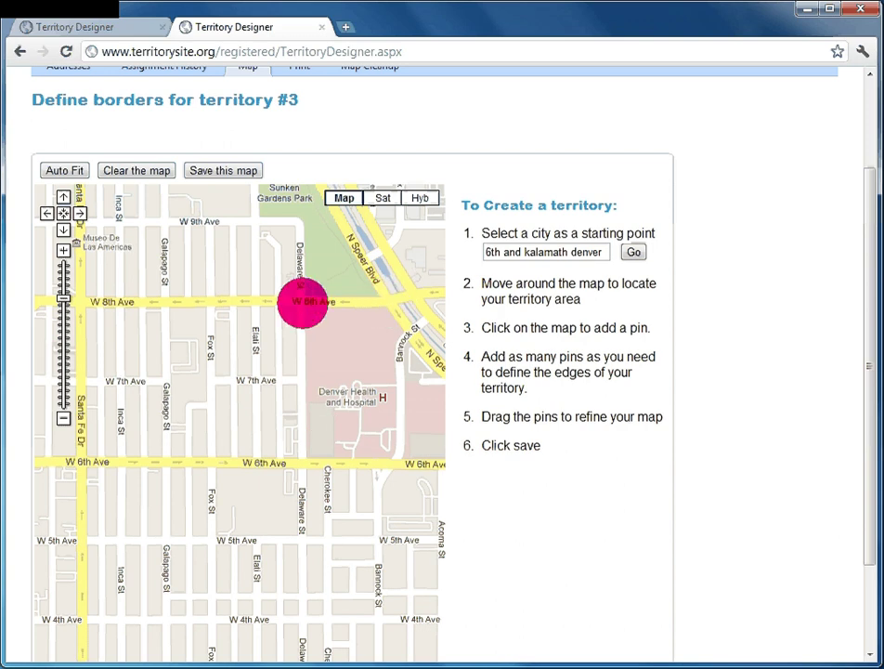
Pin territory #3's border between W 6th and W 8th Ave, pulling one corner toward Elati, then auto-fit.
left_click(166, 304)
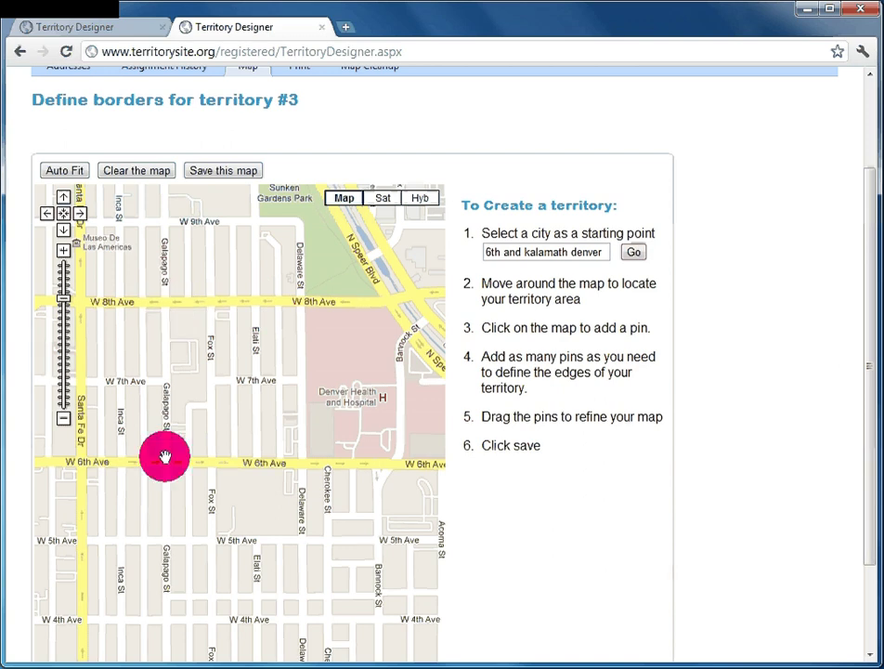
left_click(168, 458)
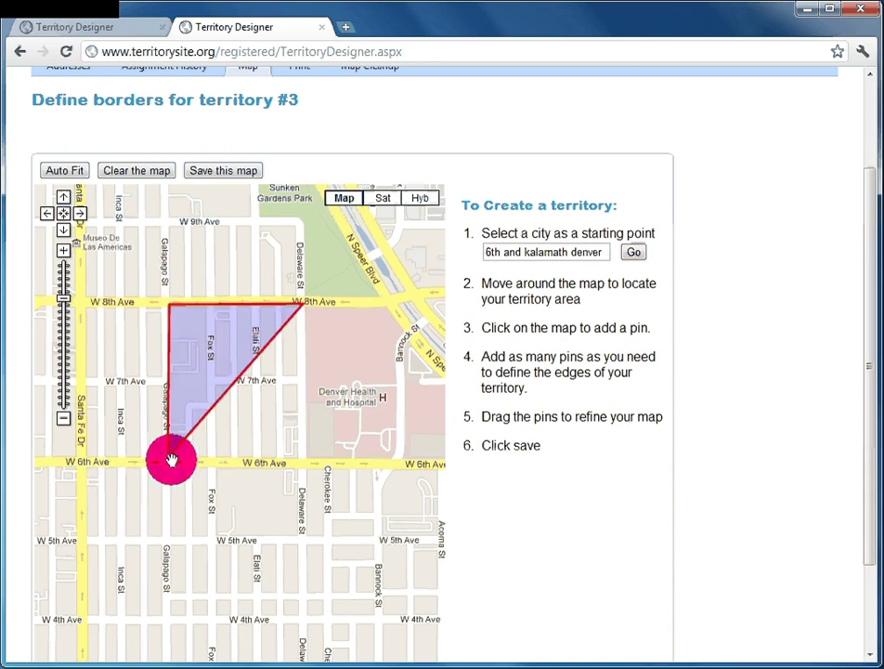
left_click(241, 462)
left_click(304, 405)
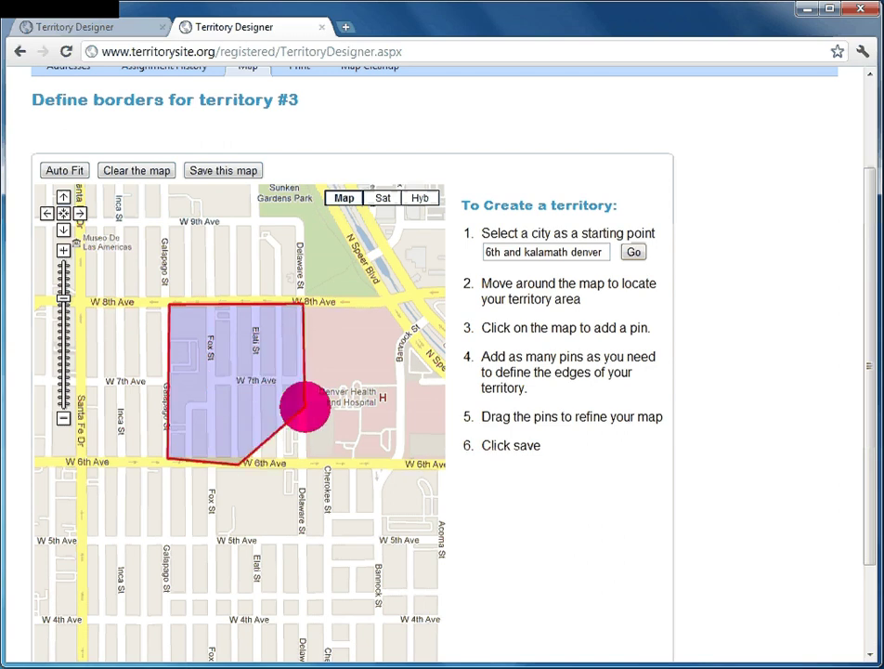
left_click_drag(304, 405, 192, 368)
left_click(258, 370)
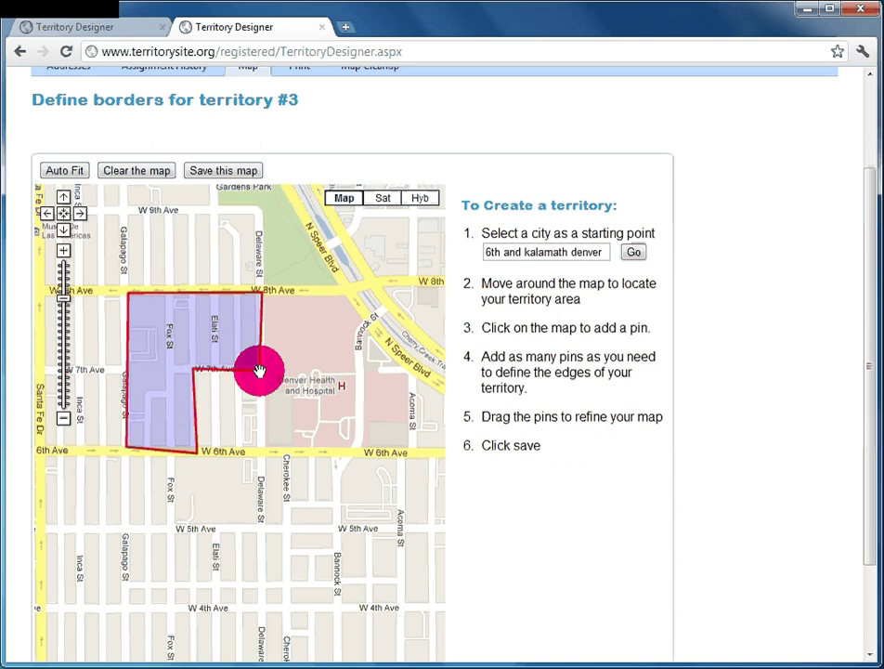
left_click(79, 170)
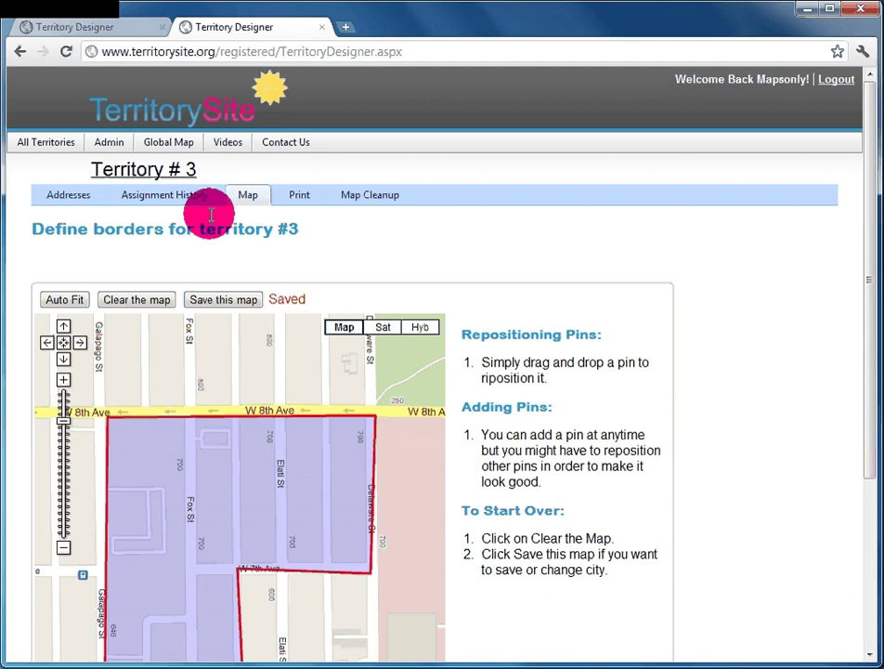
Show the Global Map of all territories, zoomed in on Denver near W 8th Ave.
left_click(182, 145)
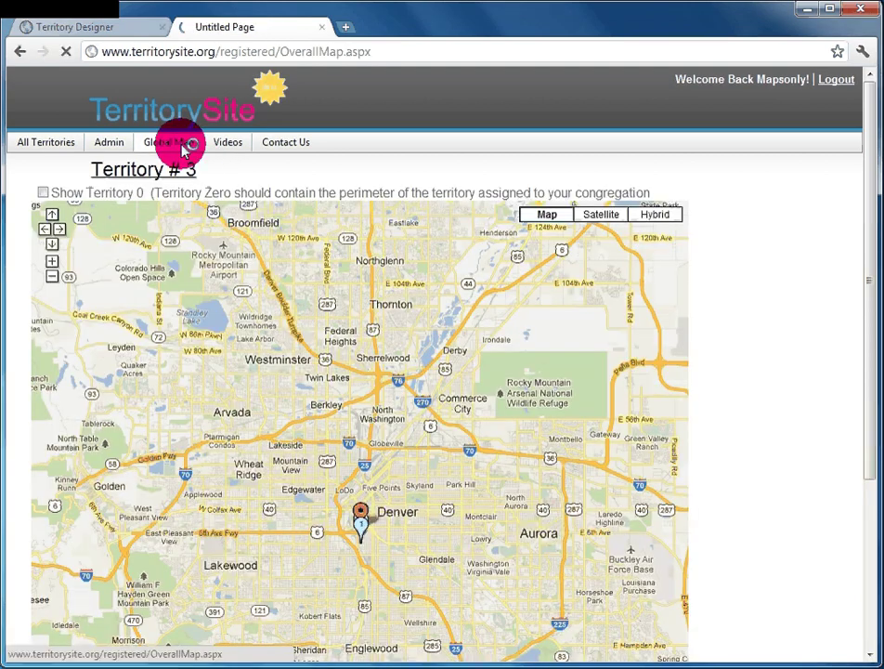
left_click_drag(153, 371, 78, 293)
left_click(53, 263)
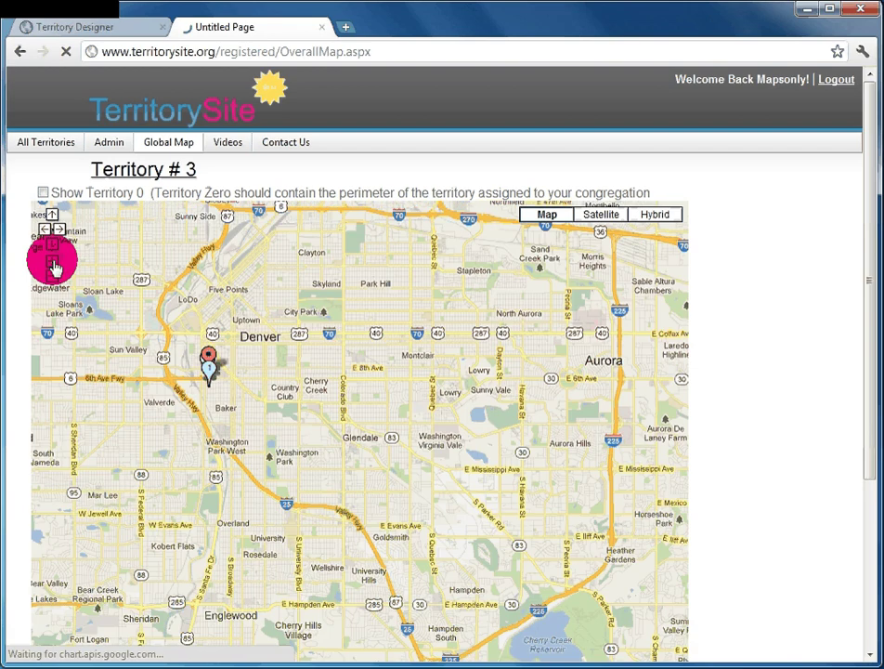
double_click(304, 422)
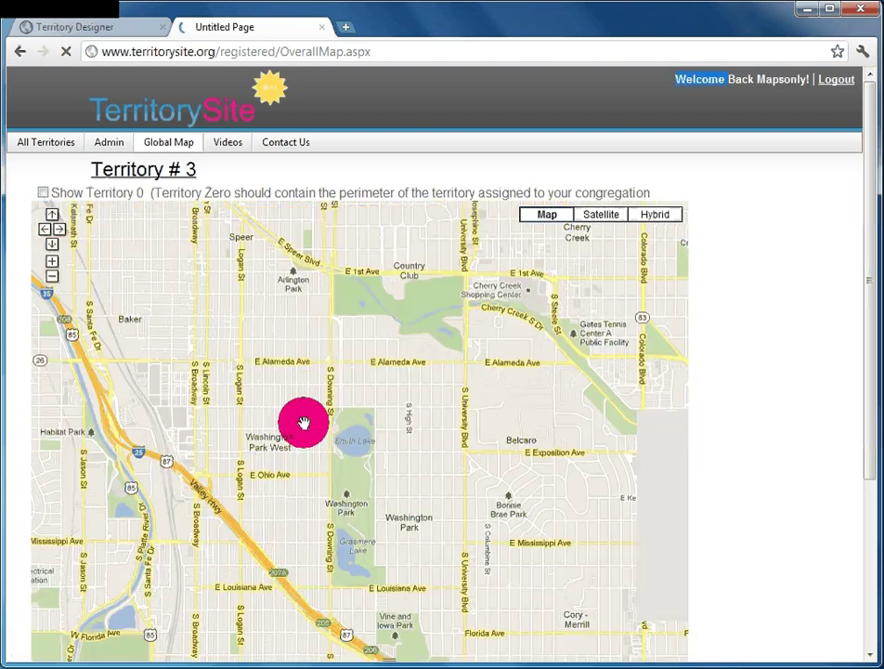